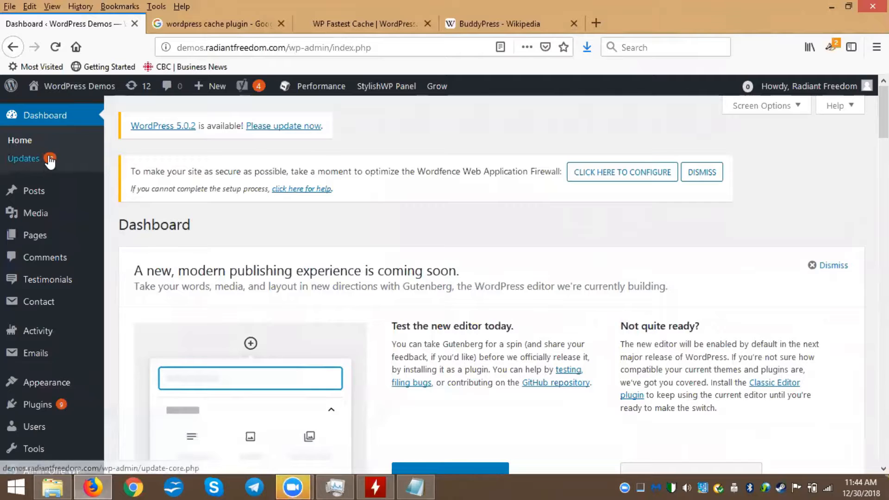
Open the installed plugins list and update All-in-One WP Migration to version 6.82
{"action": "mouse_move", "coordinate": [62, 406]}
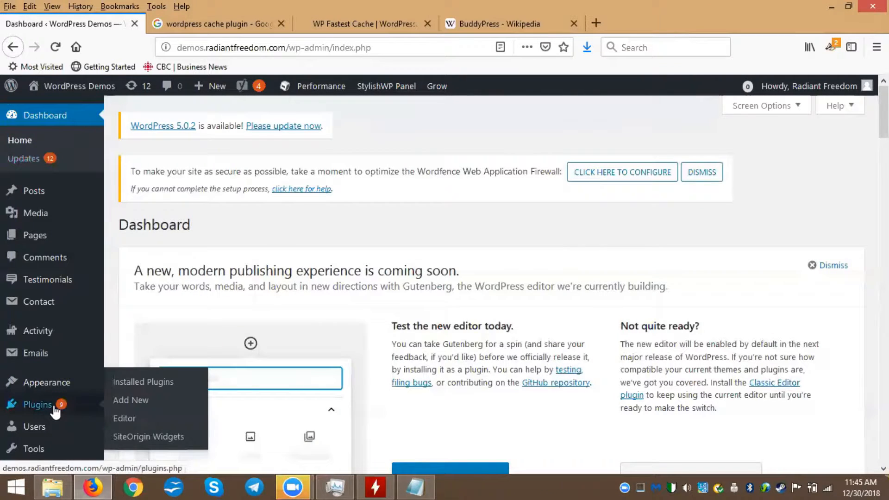
{"action": "left_click", "coordinate": [143, 392]}
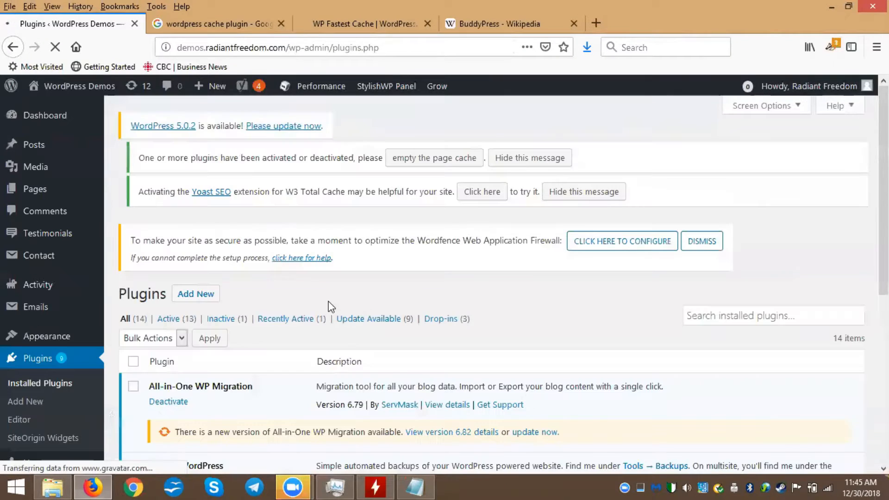
{"action": "scroll", "coordinate": [374, 287], "scroll_direction": "down", "scroll_amount": 5}
{"action": "left_click", "coordinate": [535, 270]}
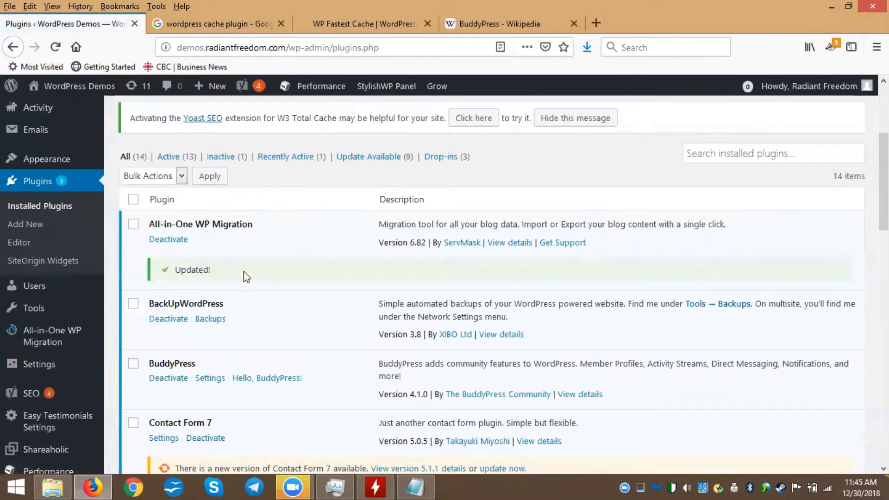
Go from the installed plugins list to the WordPress Updates page and locate the plugins with new versions
{"action": "scroll", "coordinate": [12, 172], "scroll_direction": "up", "scroll_amount": 5}
{"action": "mouse_move", "coordinate": [26, 117]}
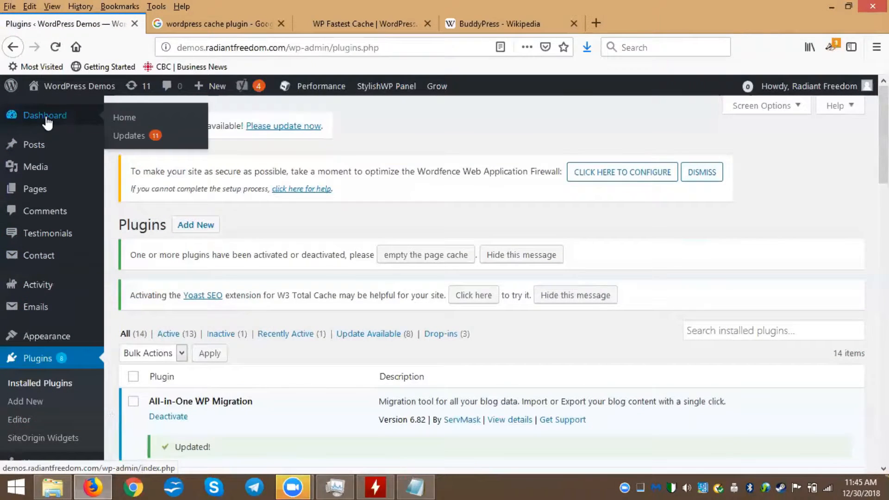
{"action": "left_click", "coordinate": [129, 139]}
{"action": "scroll", "coordinate": [299, 306], "scroll_direction": "down", "scroll_amount": 5}
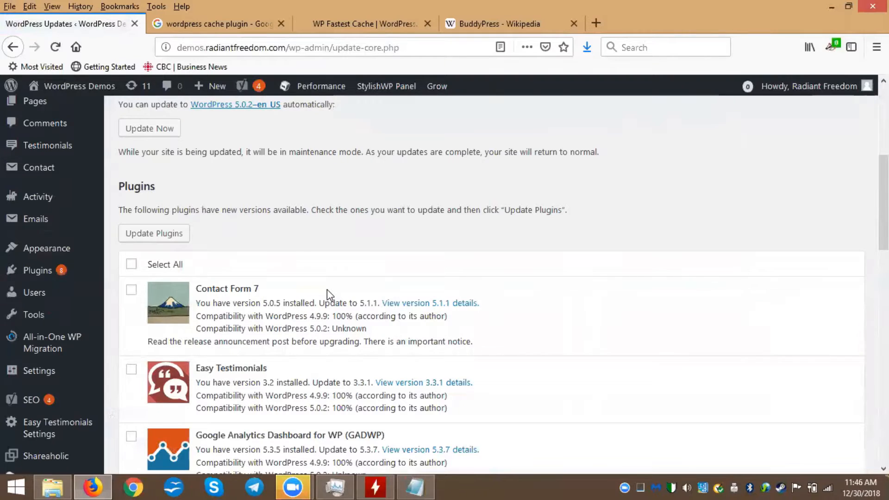
Select all plugins listed on the Updates page and start updating them
{"action": "scroll", "coordinate": [204, 232], "scroll_direction": "down", "scroll_amount": 10}
{"action": "left_click", "coordinate": [132, 231]}
{"action": "scroll", "coordinate": [199, 282], "scroll_direction": "up", "scroll_amount": 3}
{"action": "scroll", "coordinate": [158, 337], "scroll_direction": "down", "scroll_amount": 2}
{"action": "left_click", "coordinate": [150, 352]}
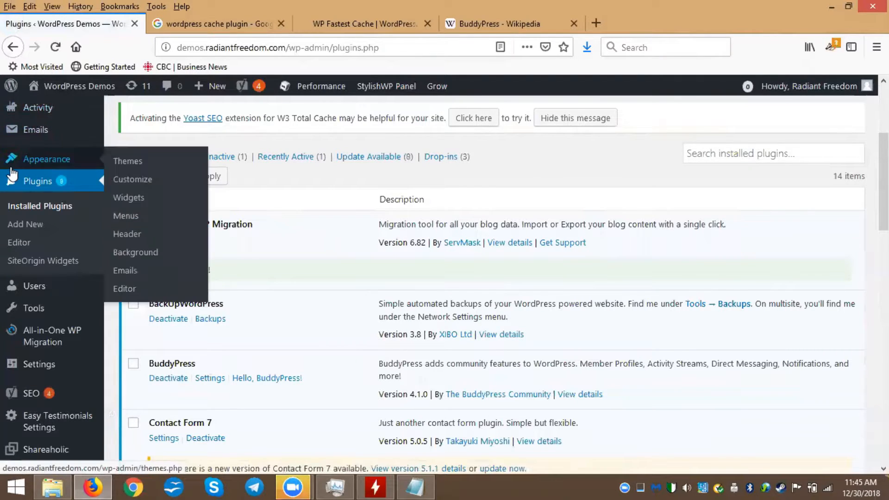
Open the site's WordPress Updates page from the installed plugins list
{"action": "scroll", "coordinate": [60, 232], "scroll_direction": "up", "scroll_amount": 4}
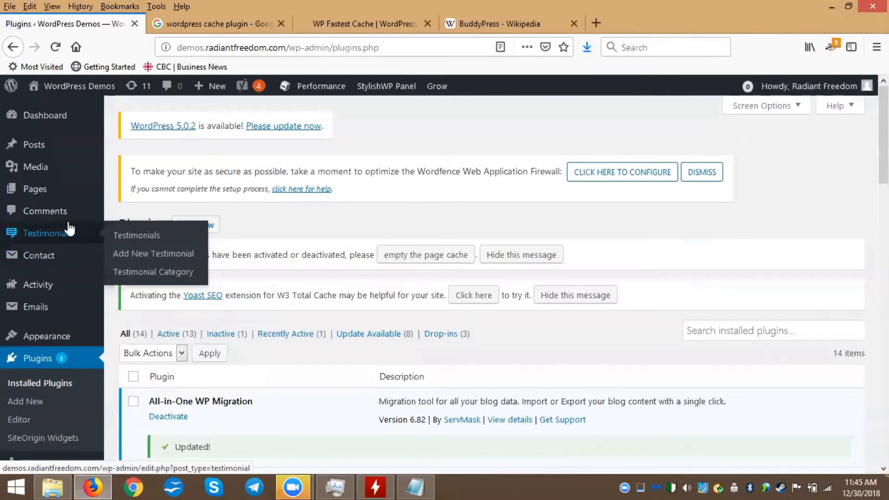
{"action": "mouse_move", "coordinate": [38, 153]}
{"action": "mouse_move", "coordinate": [47, 122]}
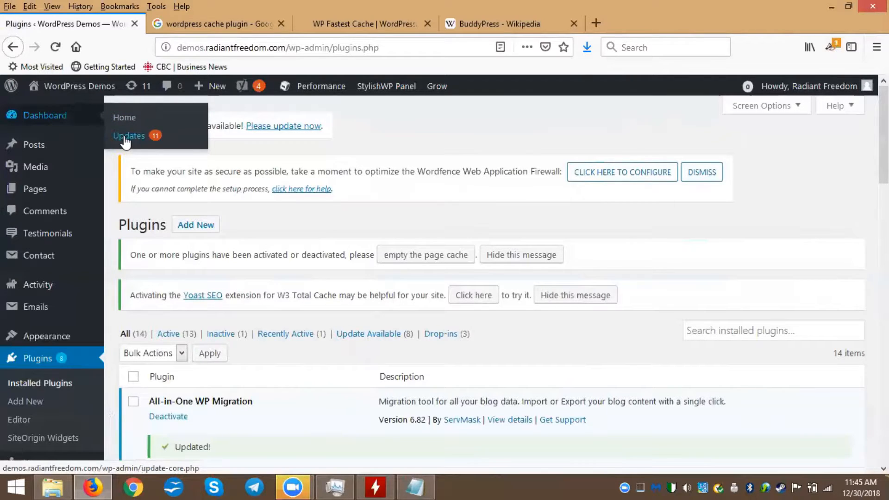
{"action": "mouse_move", "coordinate": [44, 342]}
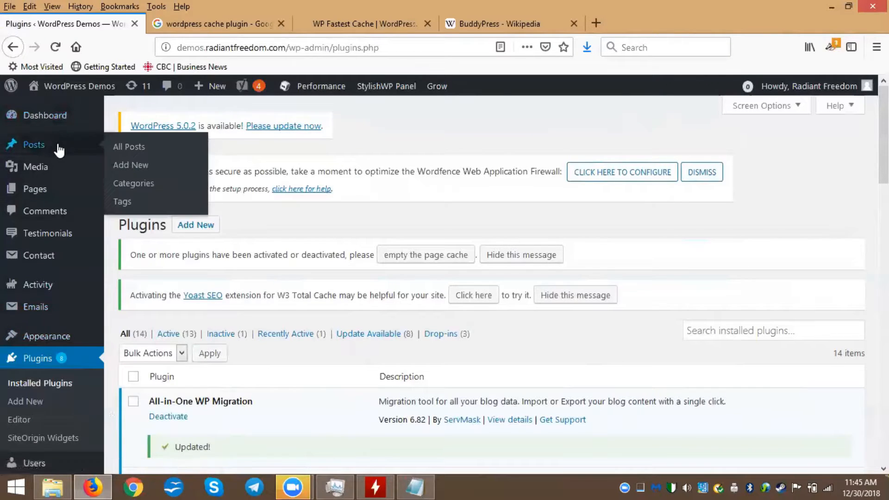
{"action": "left_click", "coordinate": [128, 139]}
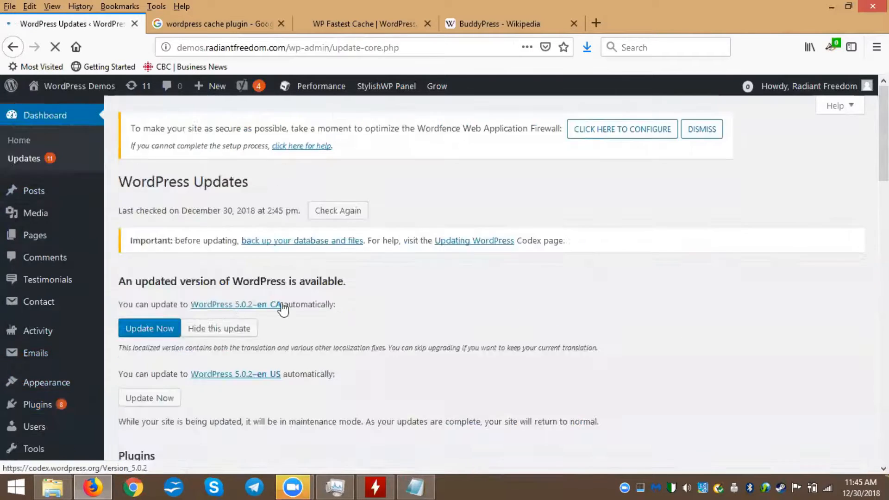
Mark every plugin that has a new version and run the bulk plugin update
{"action": "scroll", "coordinate": [324, 304], "scroll_direction": "down", "scroll_amount": 6}
{"action": "scroll", "coordinate": [367, 299], "scroll_direction": "down", "scroll_amount": 14}
{"action": "left_click", "coordinate": [155, 232]}
{"action": "scroll", "coordinate": [155, 236], "scroll_direction": "up", "scroll_amount": 2}
{"action": "left_click", "coordinate": [149, 351]}
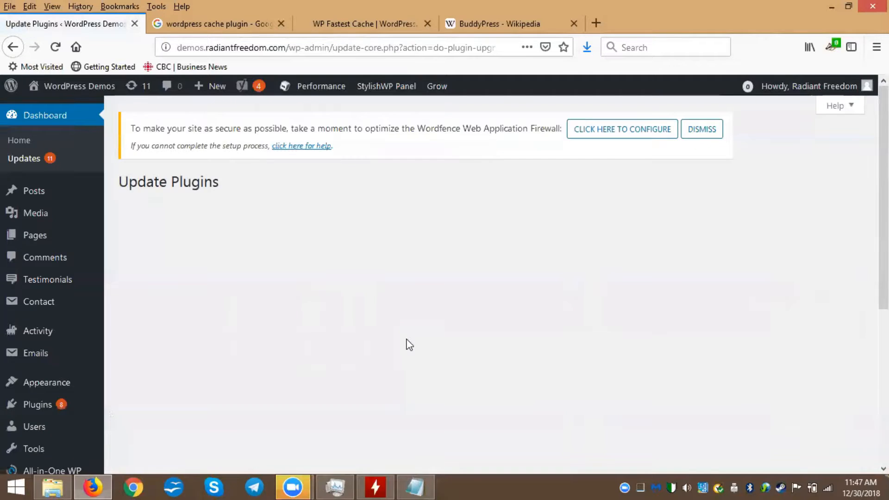
Reload the plugin update page and start the WordPress 5.0.2–en_CA update
{"action": "left_click", "coordinate": [56, 50]}
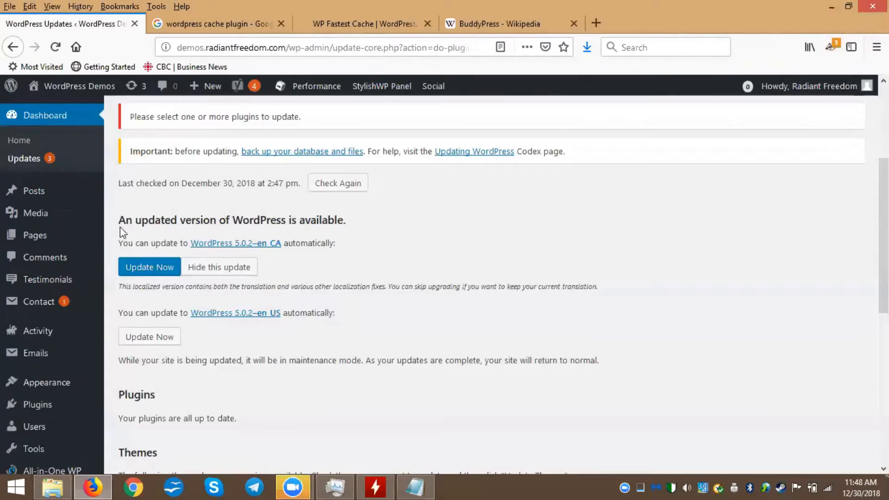
{"action": "left_click", "coordinate": [141, 268]}
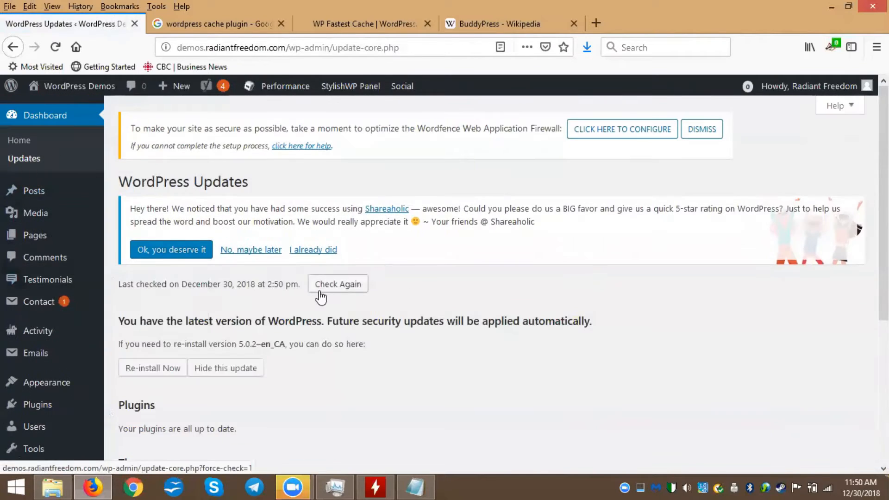
Select all outdated plugins, from Contact Form 7 to Yoast SEO, and update them together
{"action": "scroll", "coordinate": [184, 289], "scroll_direction": "down", "scroll_amount": 3}
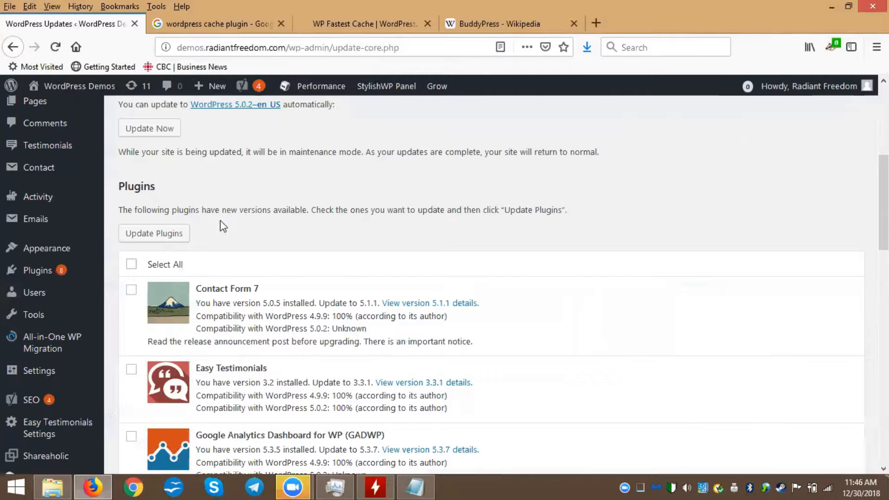
{"action": "scroll", "coordinate": [248, 254], "scroll_direction": "down", "scroll_amount": 10}
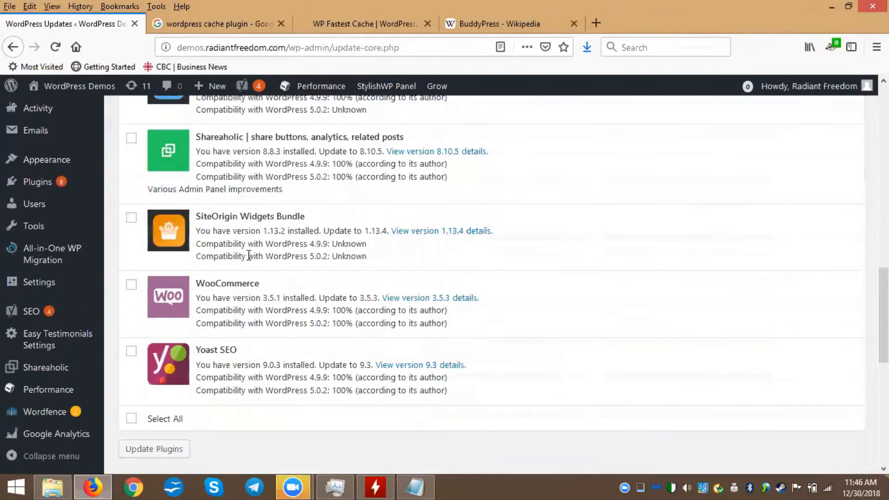
{"action": "scroll", "coordinate": [249, 260], "scroll_direction": "down", "scroll_amount": 3}
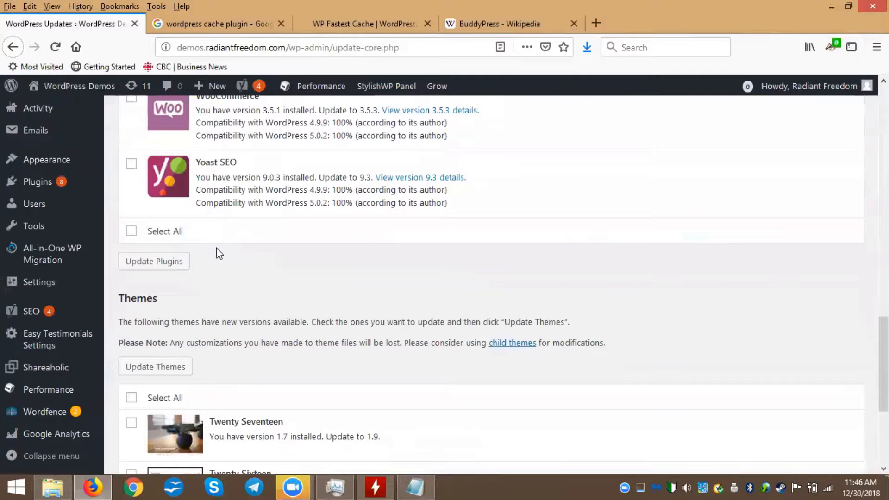
{"action": "left_click", "coordinate": [132, 232]}
{"action": "scroll", "coordinate": [168, 224], "scroll_direction": "up", "scroll_amount": 4}
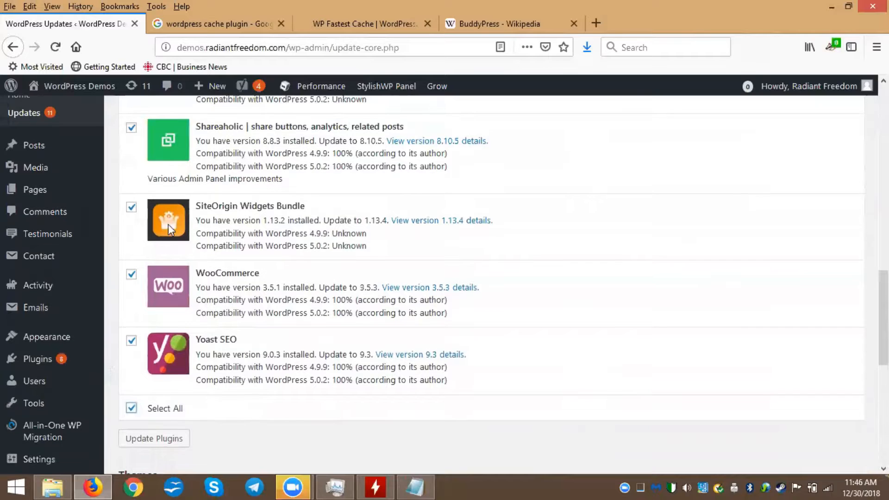
{"action": "scroll", "coordinate": [179, 311], "scroll_direction": "down", "scroll_amount": 2}
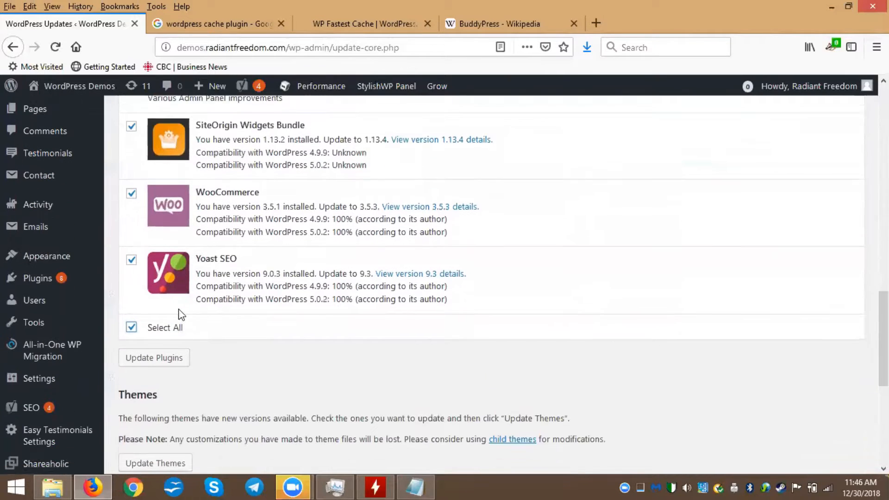
{"action": "left_click", "coordinate": [150, 353]}
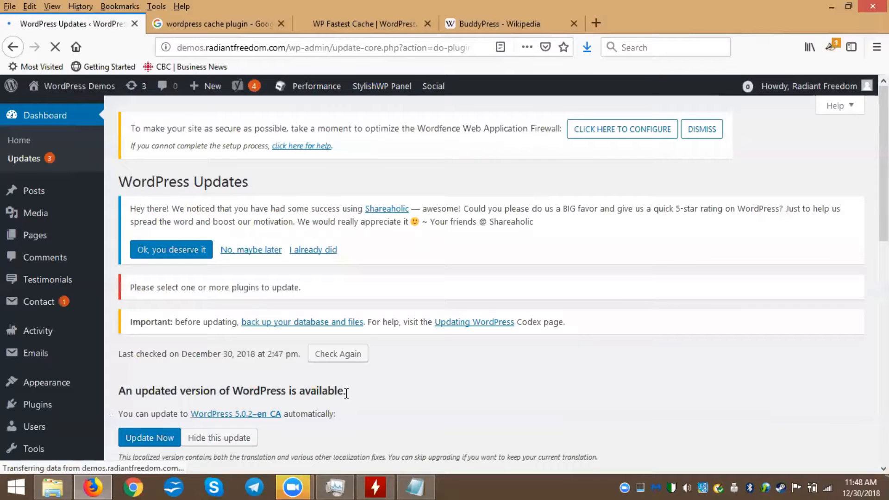
Review the remaining core and theme updates, and update WordPress to version 5.0.2–en_CA
{"action": "scroll", "coordinate": [333, 333], "scroll_direction": "down", "scroll_amount": 4}
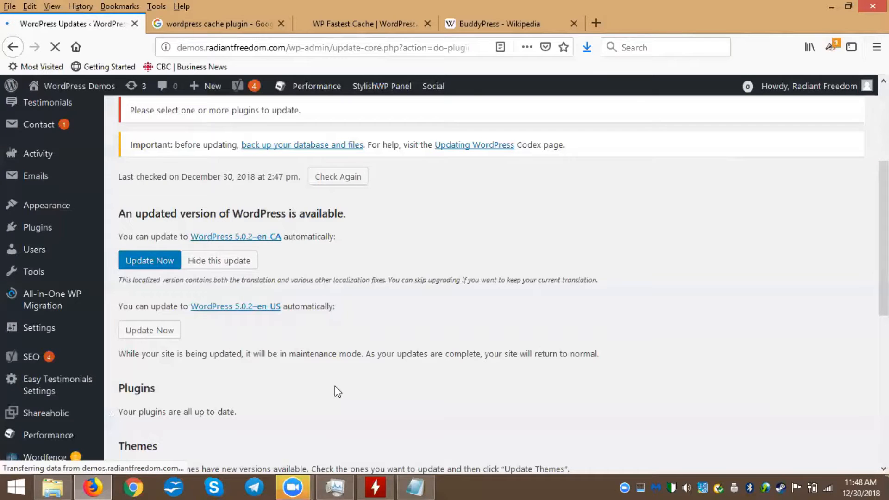
{"action": "scroll", "coordinate": [337, 392], "scroll_direction": "down", "scroll_amount": 8}
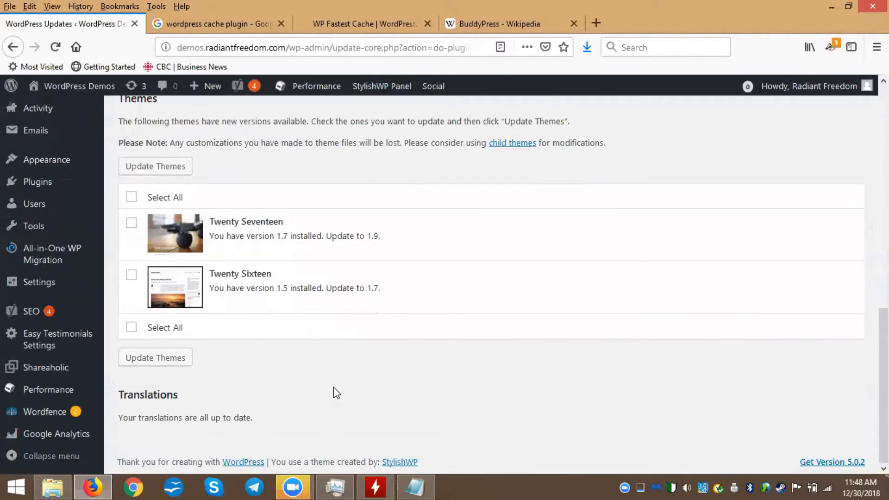
{"action": "scroll", "coordinate": [333, 387], "scroll_direction": "up", "scroll_amount": 8}
{"action": "scroll", "coordinate": [334, 387], "scroll_direction": "down", "scroll_amount": 4}
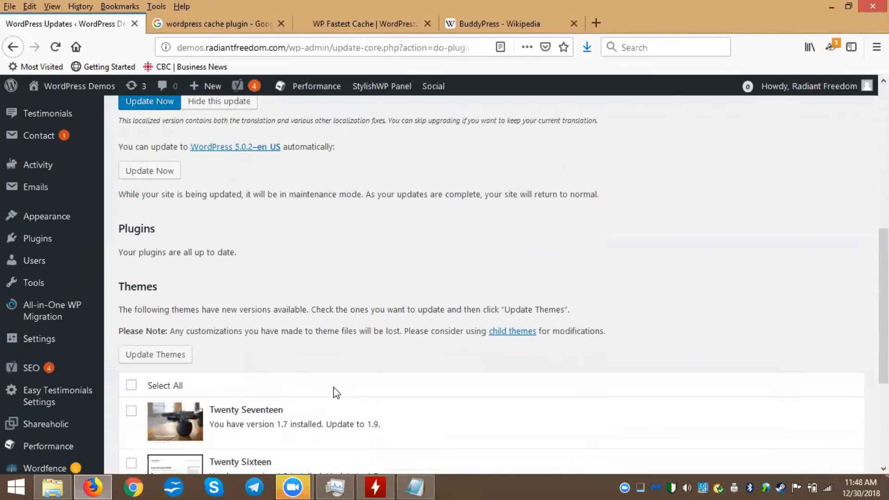
{"action": "scroll", "coordinate": [334, 387], "scroll_direction": "down", "scroll_amount": 2}
{"action": "scroll", "coordinate": [333, 388], "scroll_direction": "up", "scroll_amount": 3}
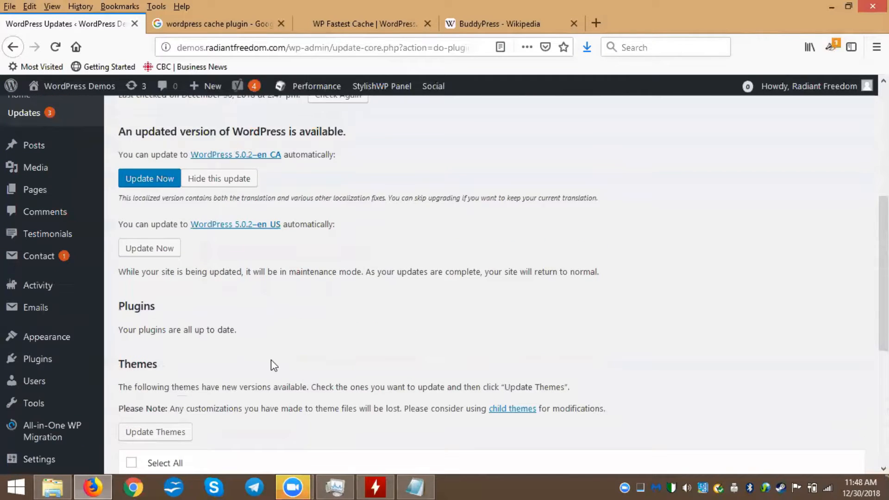
{"action": "scroll", "coordinate": [250, 357], "scroll_direction": "up", "scroll_amount": 2}
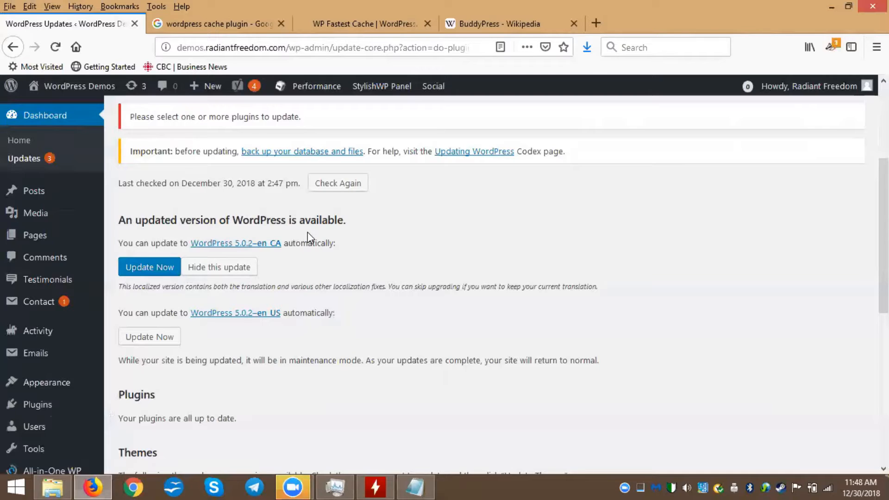
{"action": "left_click", "coordinate": [145, 260]}
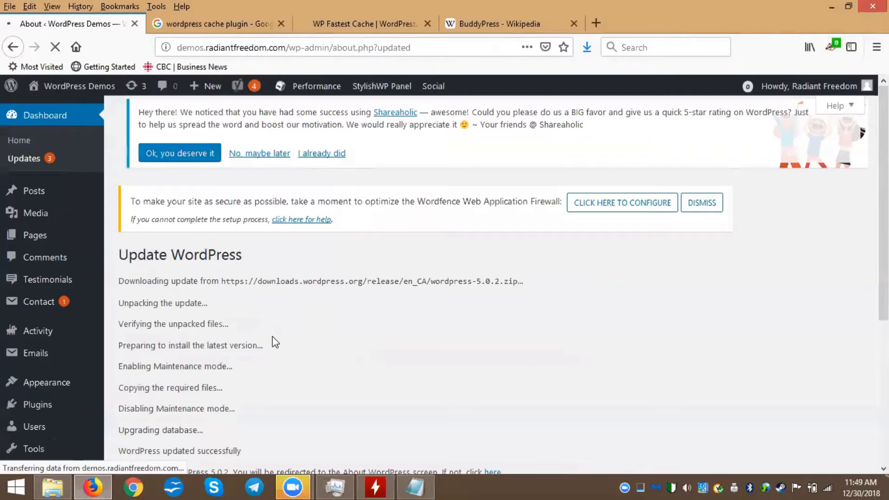
Leave the WordPress 5.0.2 welcome page and return to the WordPress Updates page
{"action": "scroll", "coordinate": [272, 336], "scroll_direction": "down", "scroll_amount": 5}
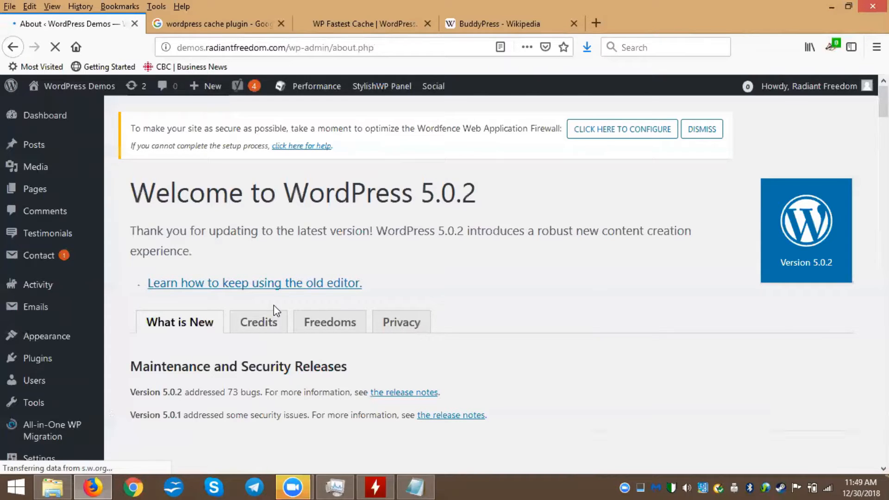
{"action": "mouse_move", "coordinate": [61, 156]}
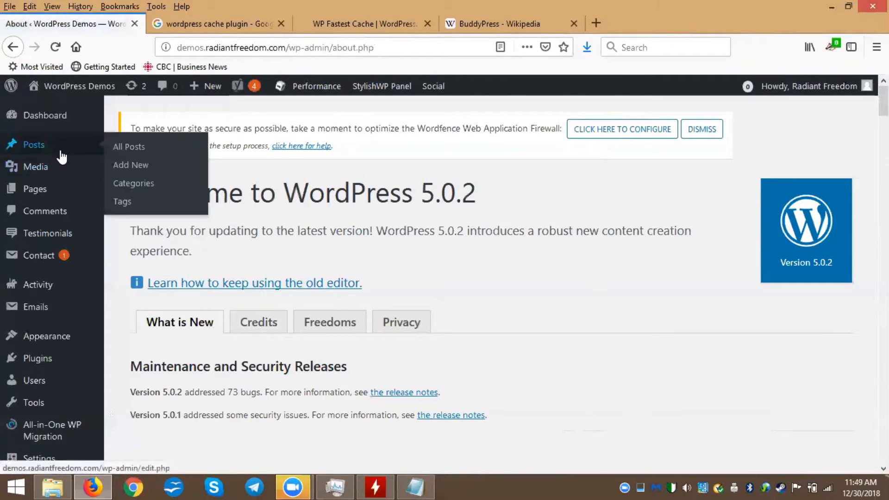
{"action": "mouse_move", "coordinate": [60, 116]}
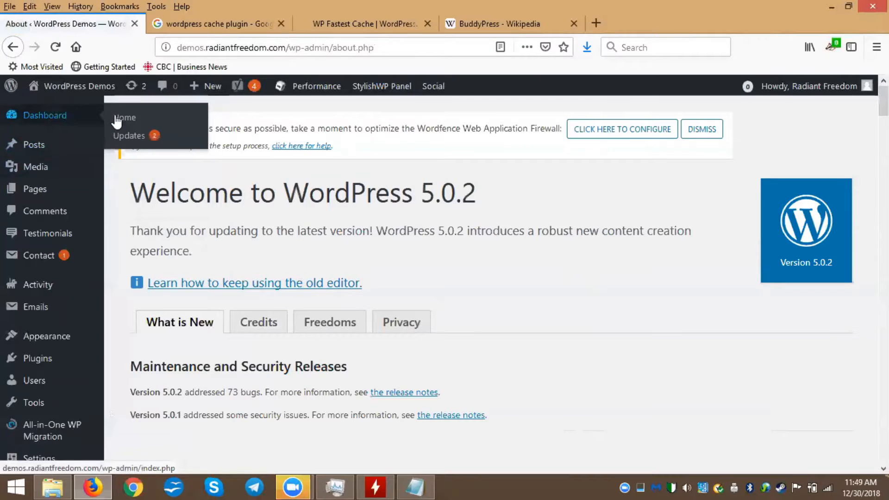
{"action": "left_click", "coordinate": [125, 137]}
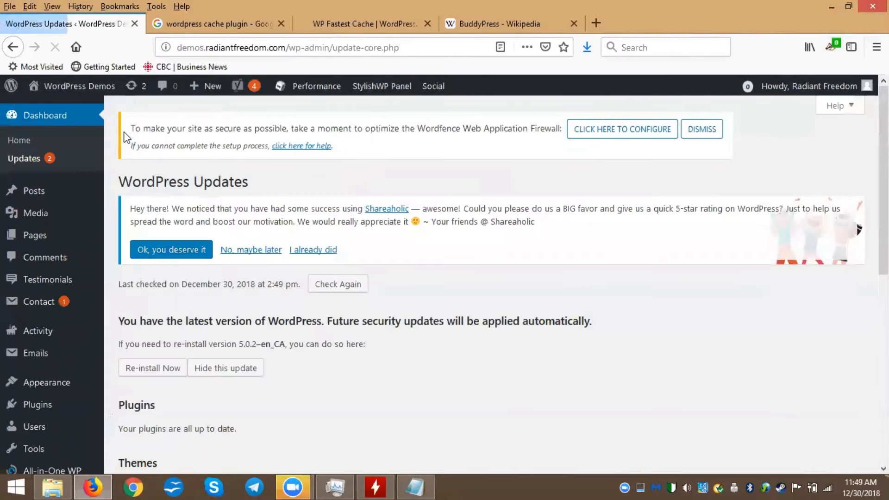
Select all outdated themes and update Twenty Seventeen to 1.9 and Twenty Sixteen to 1.7
{"action": "scroll", "coordinate": [276, 305], "scroll_direction": "down", "scroll_amount": 10}
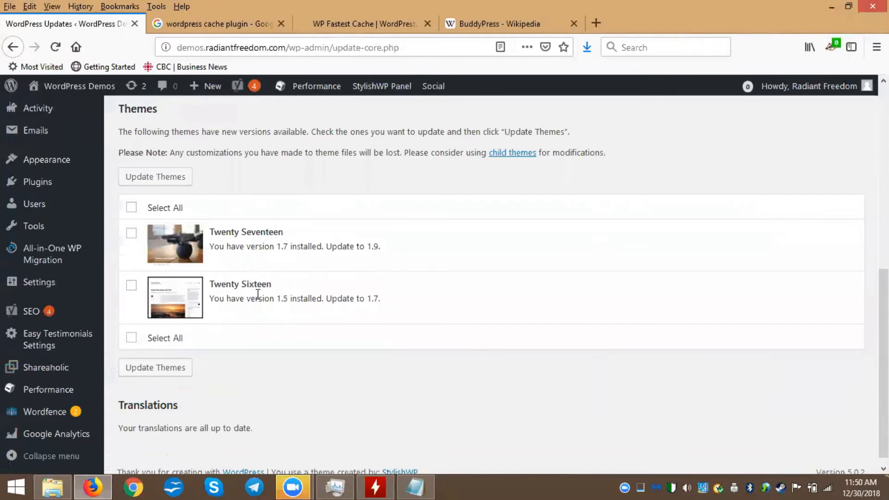
{"action": "left_click", "coordinate": [131, 208]}
{"action": "left_click", "coordinate": [147, 182]}
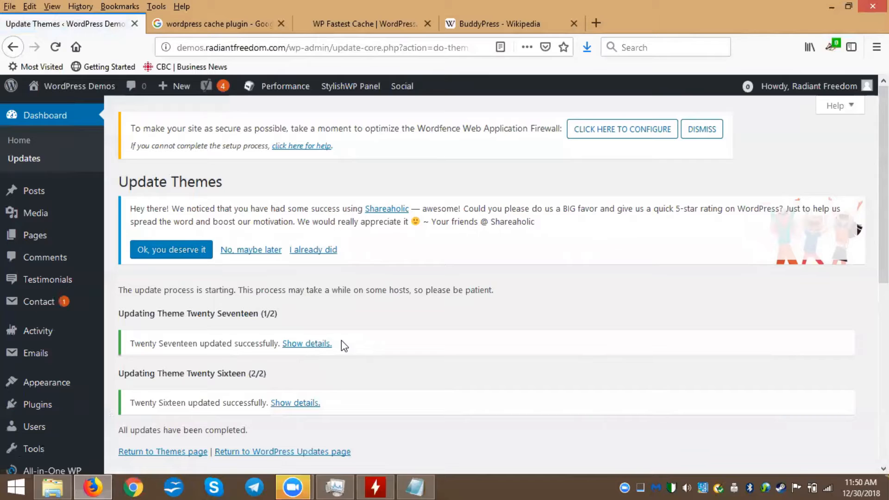
Review the theme update results and check the Updates page for remaining core, plugin, theme and translation updates
{"action": "scroll", "coordinate": [348, 345], "scroll_direction": "down", "scroll_amount": 4}
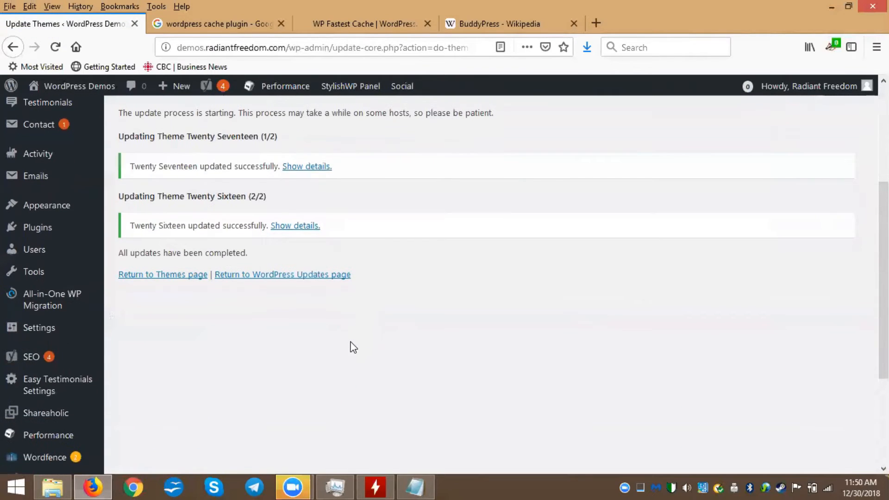
{"action": "scroll", "coordinate": [354, 346], "scroll_direction": "up", "scroll_amount": 4}
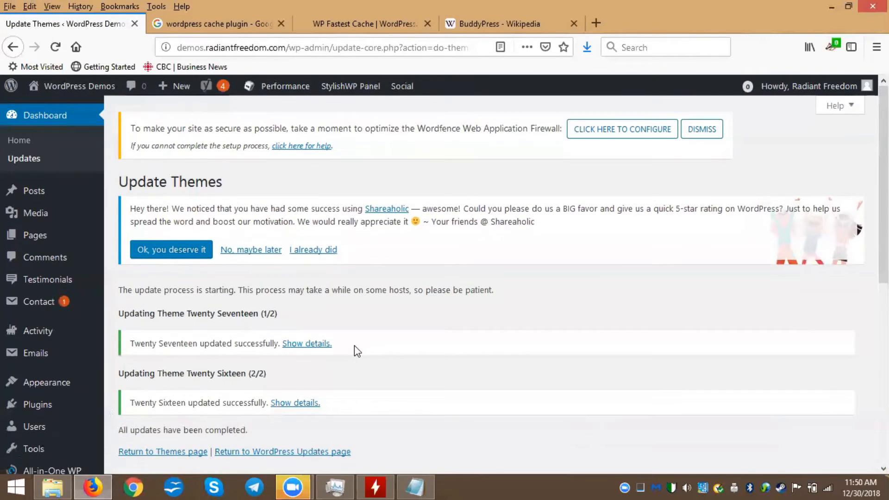
{"action": "scroll", "coordinate": [357, 351], "scroll_direction": "down", "scroll_amount": 2}
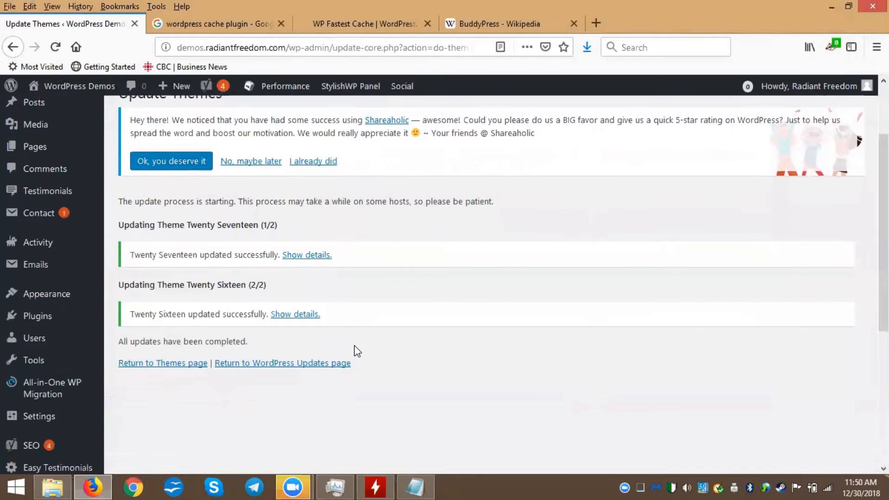
{"action": "scroll", "coordinate": [157, 254], "scroll_direction": "up", "scroll_amount": 3}
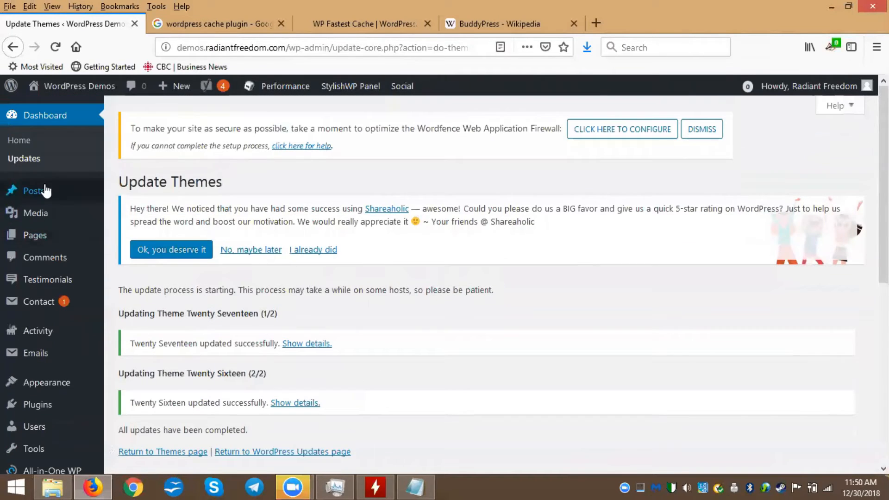
{"action": "left_click", "coordinate": [26, 160]}
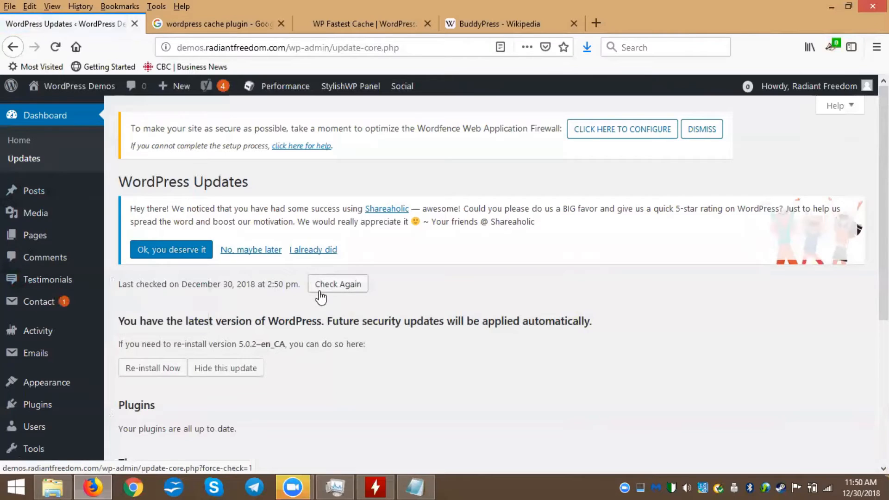
{"action": "scroll", "coordinate": [324, 290], "scroll_direction": "down", "scroll_amount": 5}
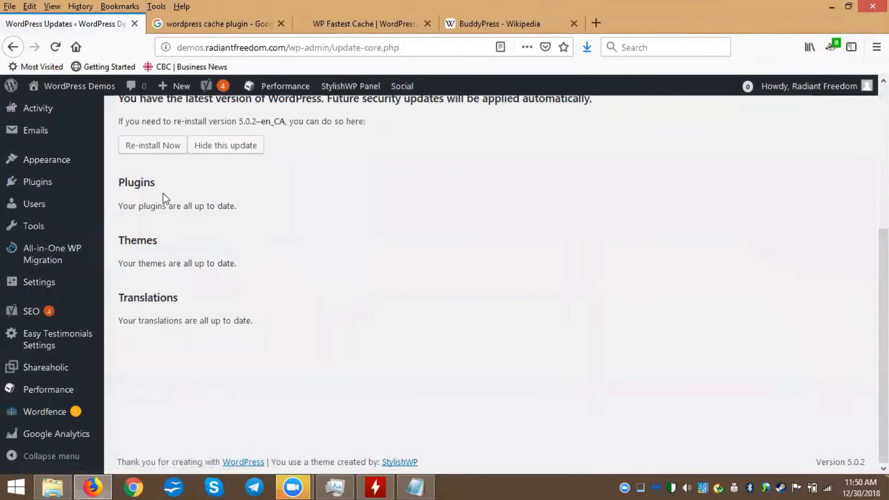
{"action": "scroll", "coordinate": [232, 321], "scroll_direction": "up", "scroll_amount": 5}
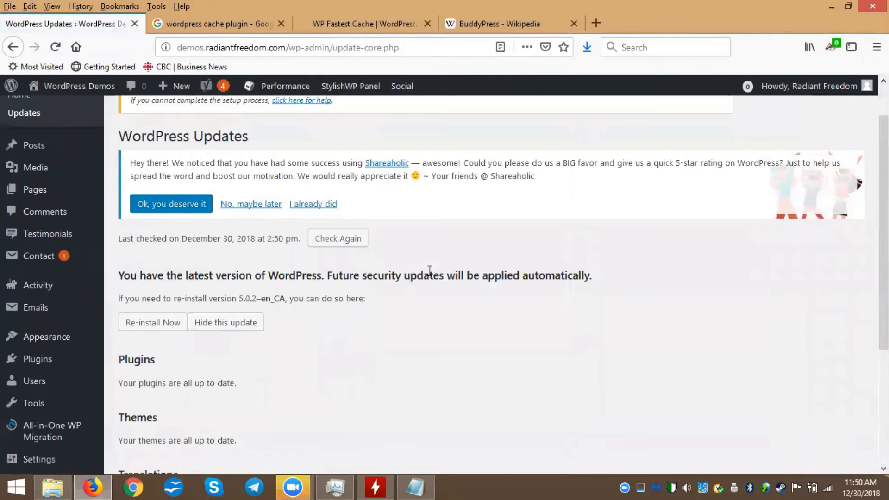
{"action": "scroll", "coordinate": [306, 297], "scroll_direction": "down", "scroll_amount": 3}
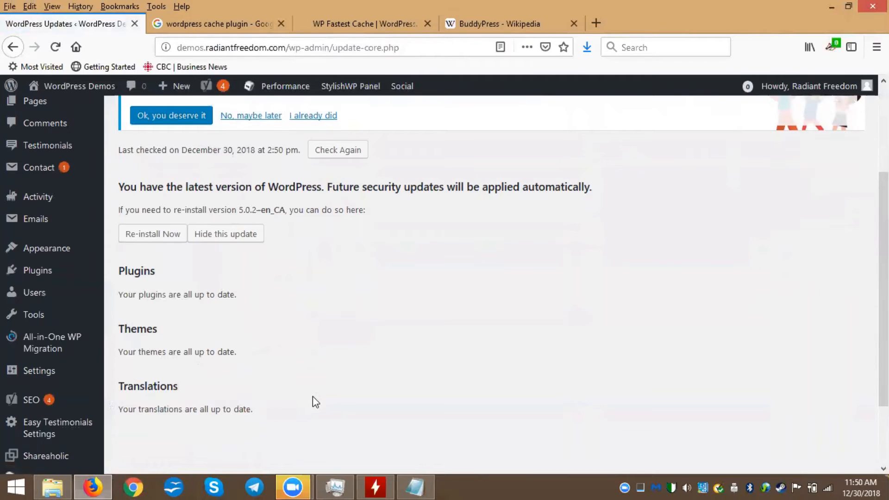
{"action": "scroll", "coordinate": [313, 396], "scroll_direction": "up", "scroll_amount": 3}
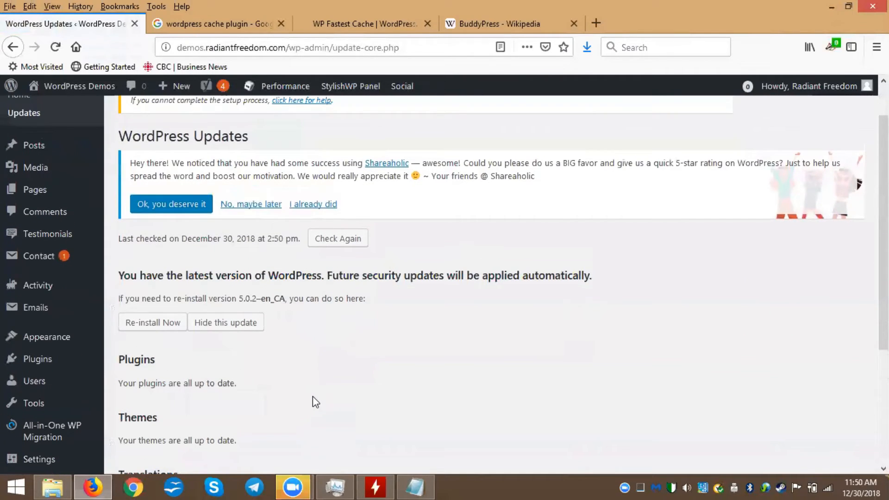